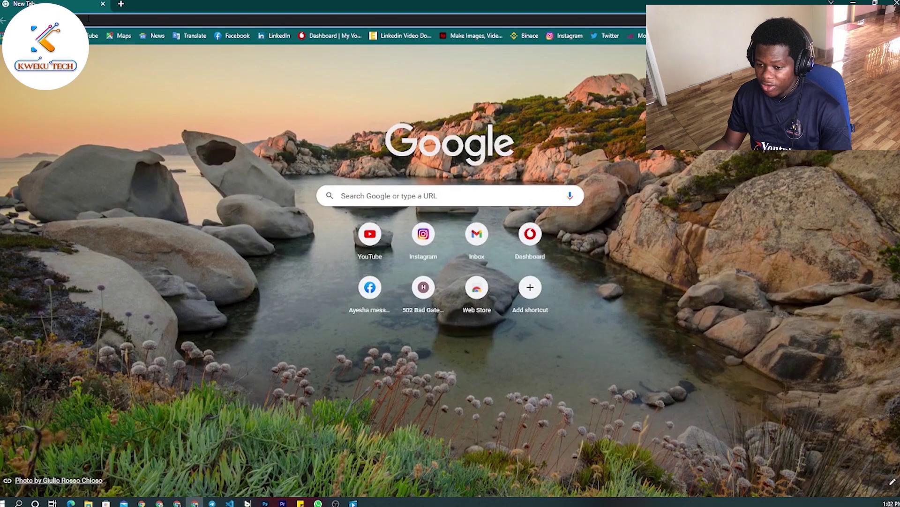
Search Google for 'whatsapp desktop download' and open the official 'Download - WhatsApp' page
click(87, 18)
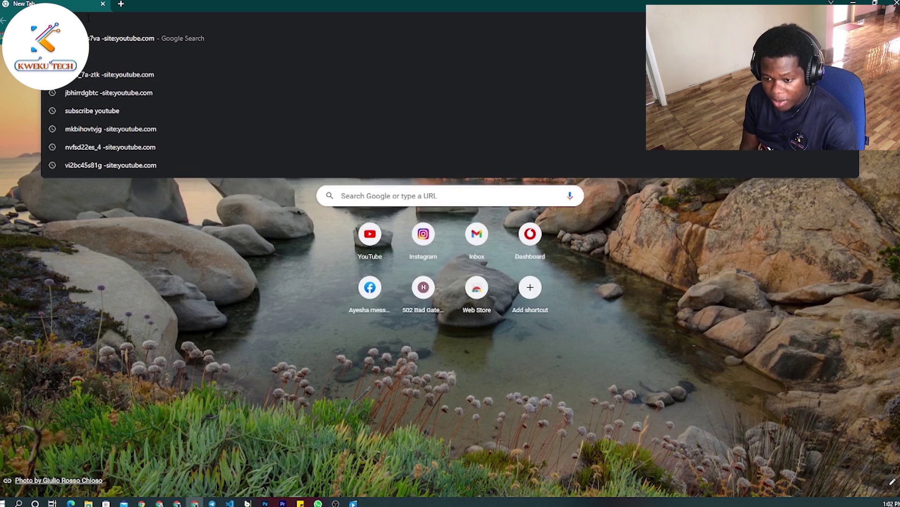
text(we)
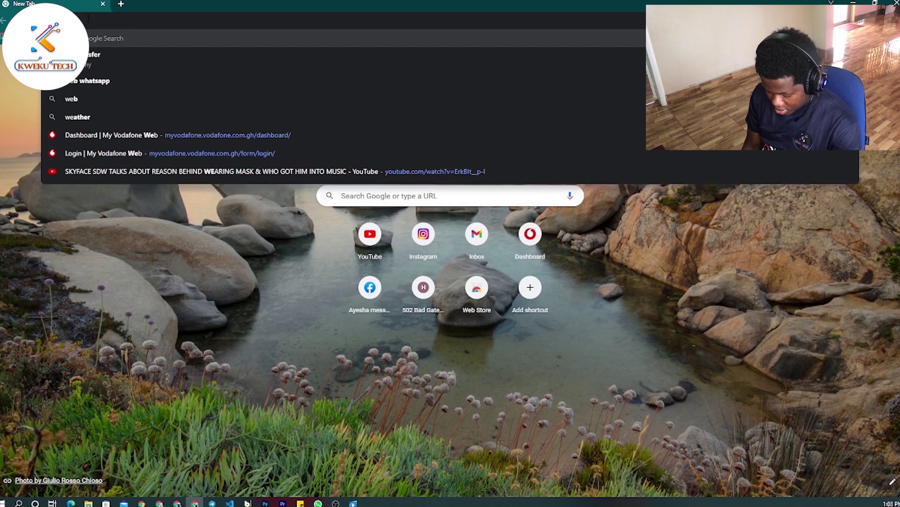
key(BackSpace)
text(hatsapp desktop download)
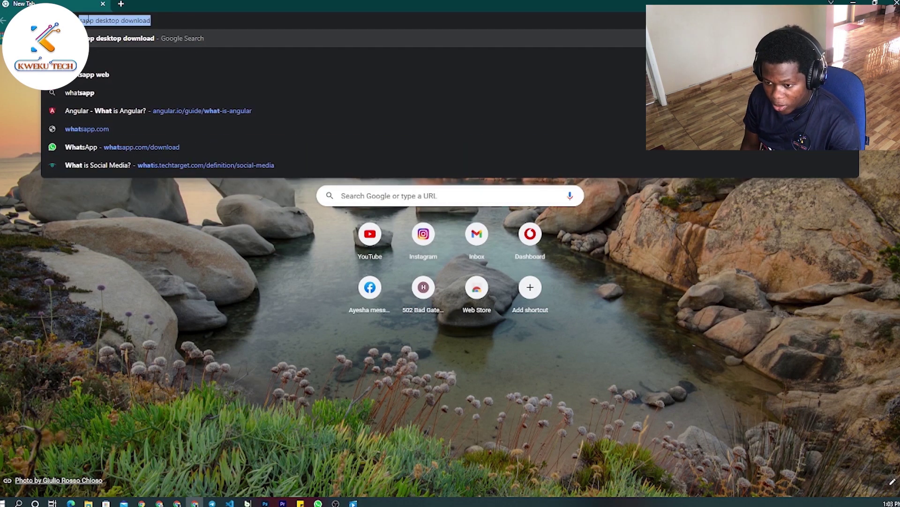
key(Return)
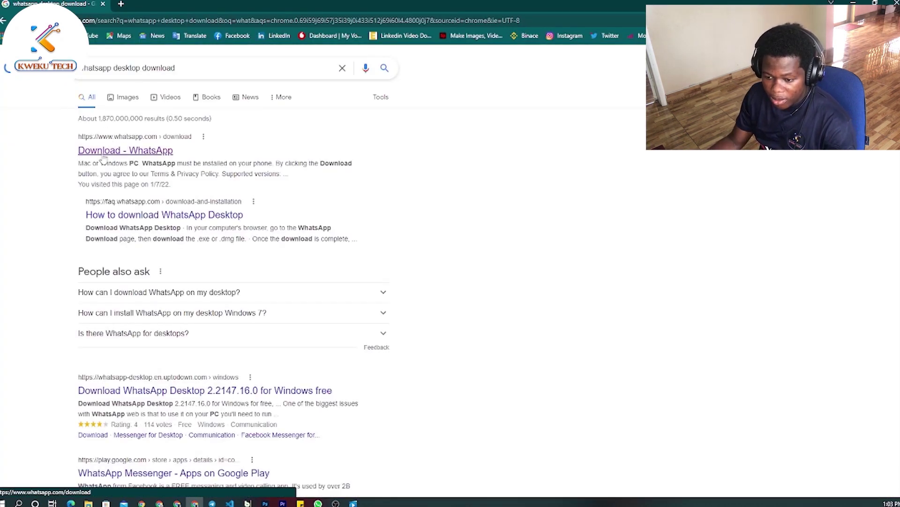
click(142, 151)
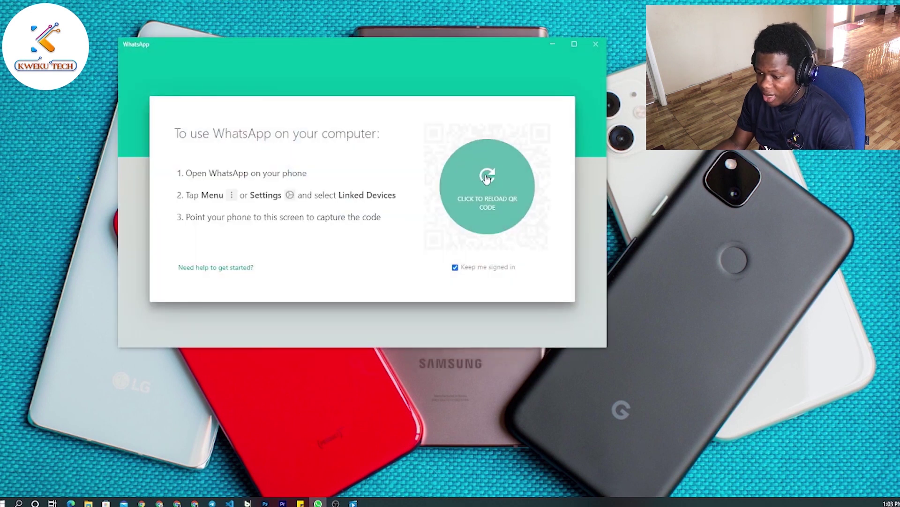
Reload the QR code on WhatsApp Desktop's linking screen and maximize the window
click(487, 177)
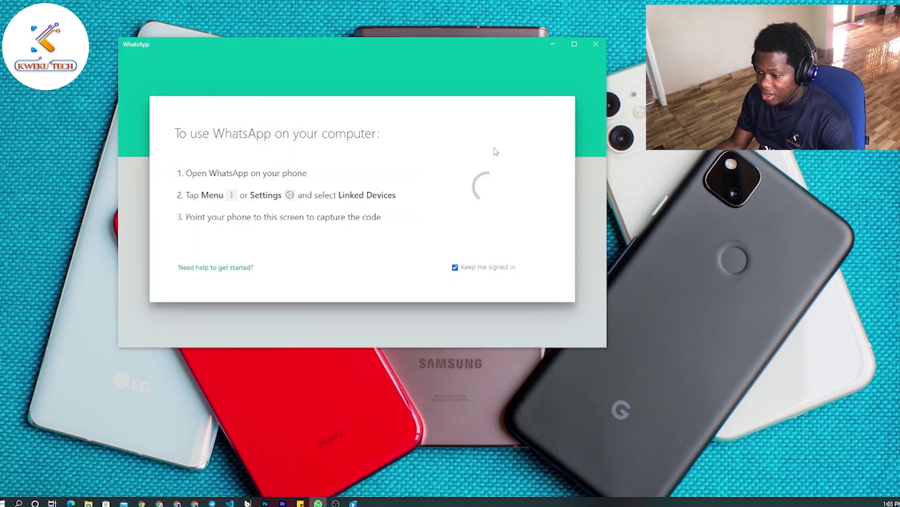
click(569, 47)
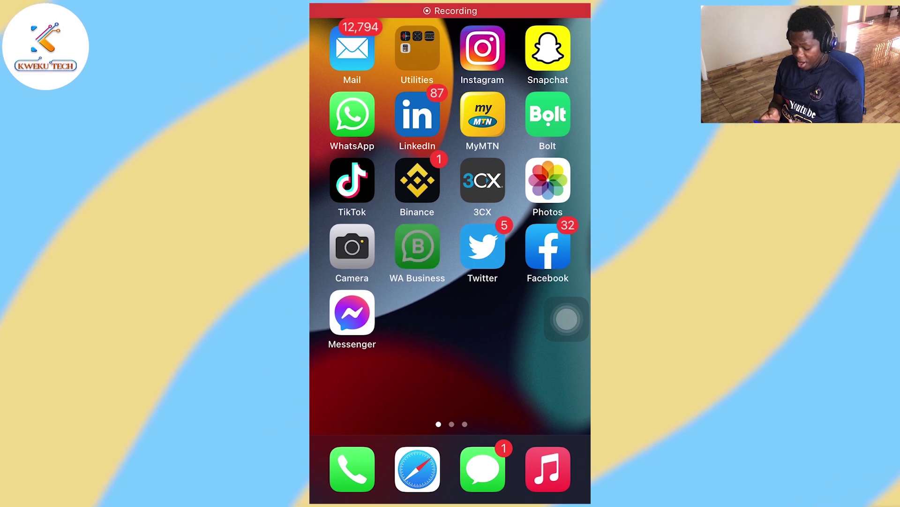
In WhatsApp Business on the phone, go to Settings > Linked Devices
click(418, 246)
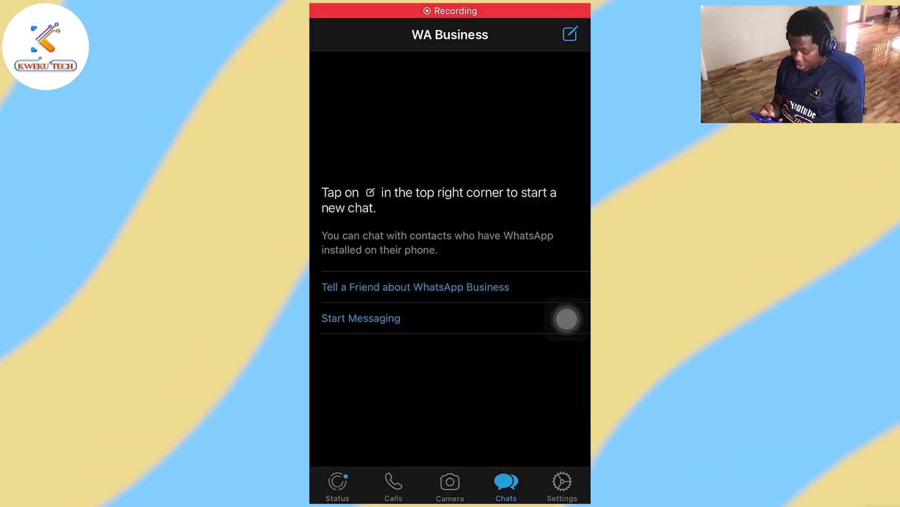
click(562, 485)
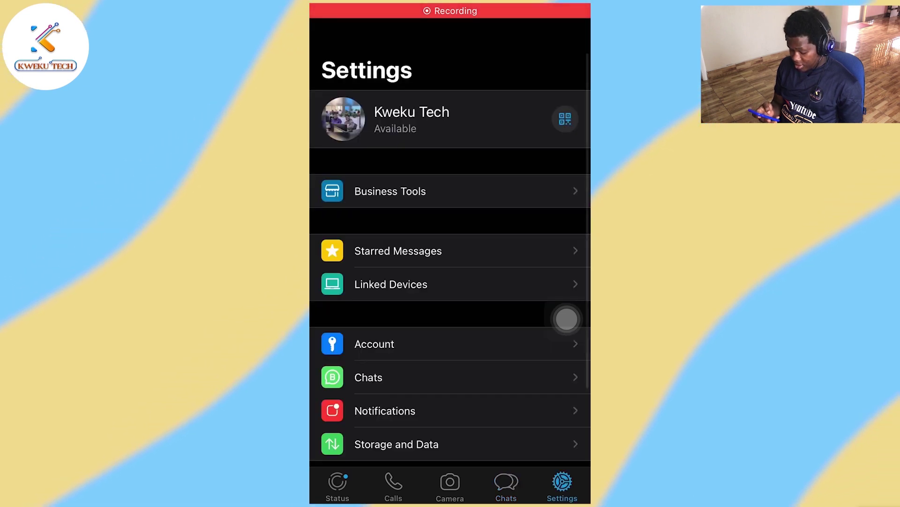
scroll(450, 281, down, 2)
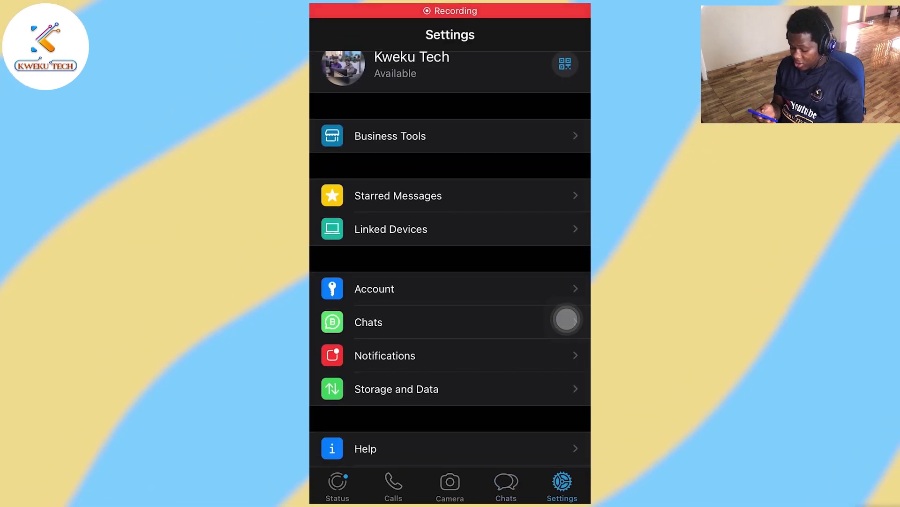
click(391, 229)
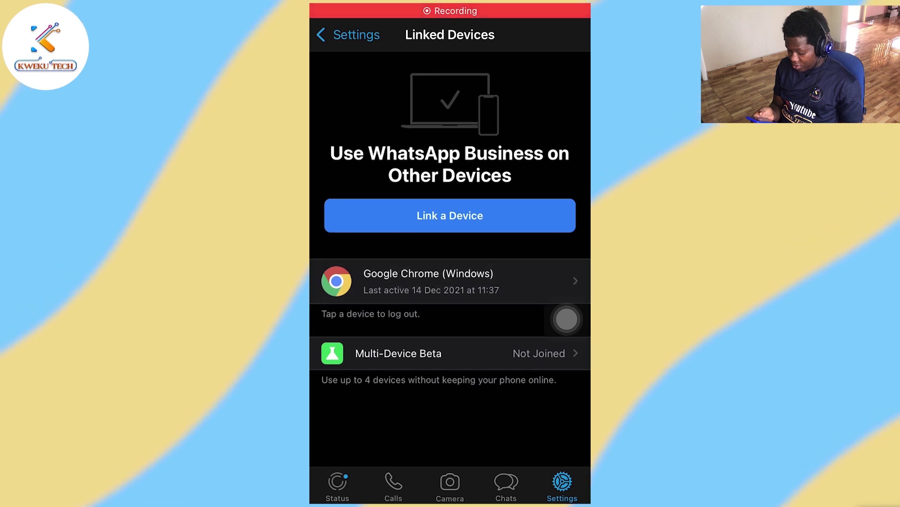
Log out the old Chrome (Windows) linked device and start linking a new device
click(429, 281)
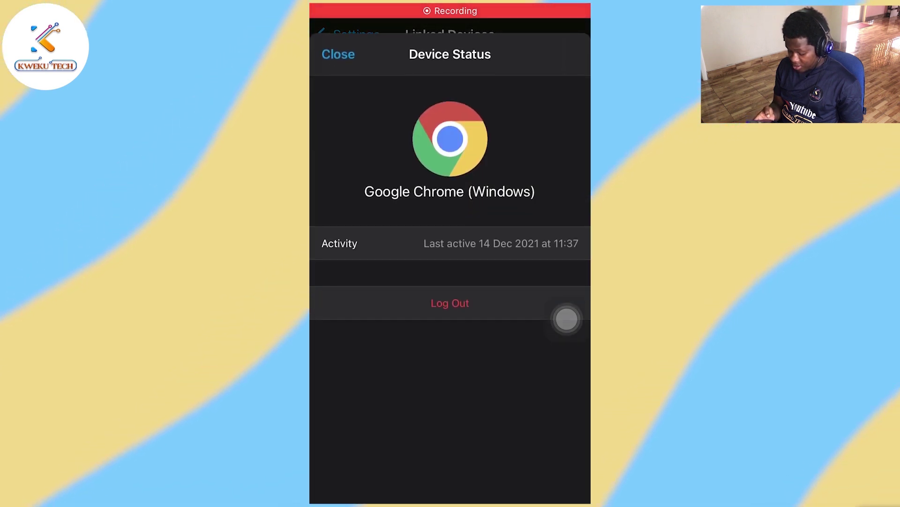
click(450, 303)
click(450, 426)
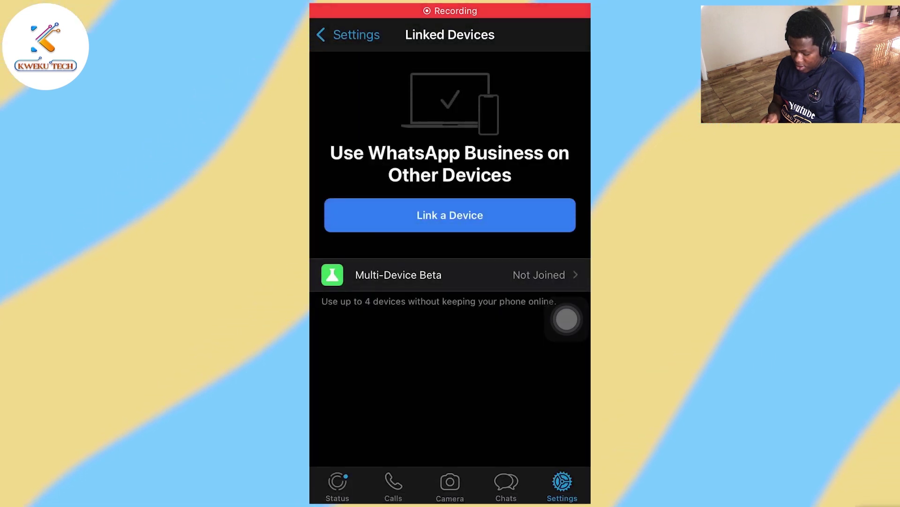
click(450, 215)
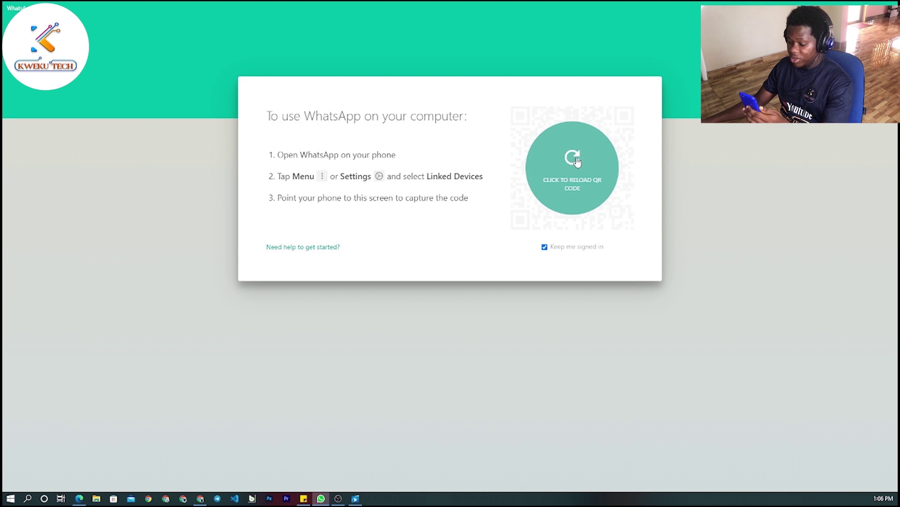
Reload the expired QR code on the desktop so the phone can scan it to link
click(577, 161)
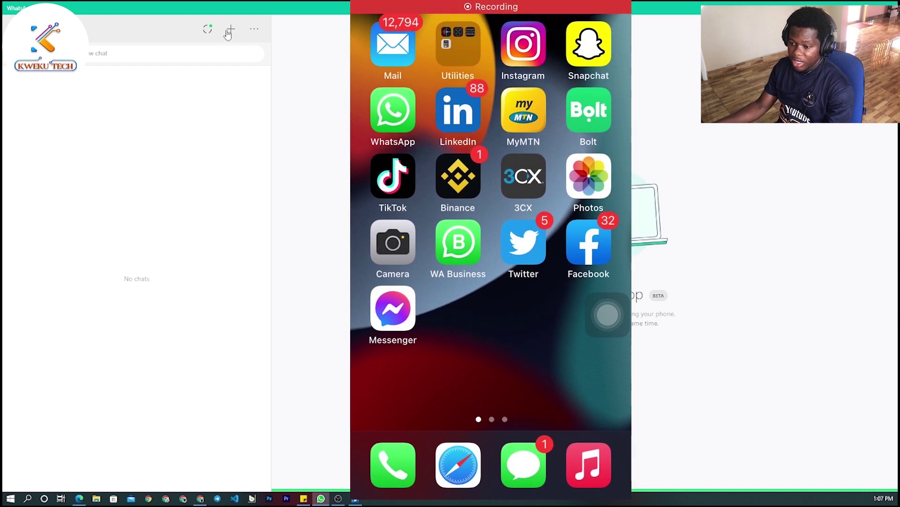
Start a new chat with the contact found by searching 'king' and send 'hey bro'
click(230, 30)
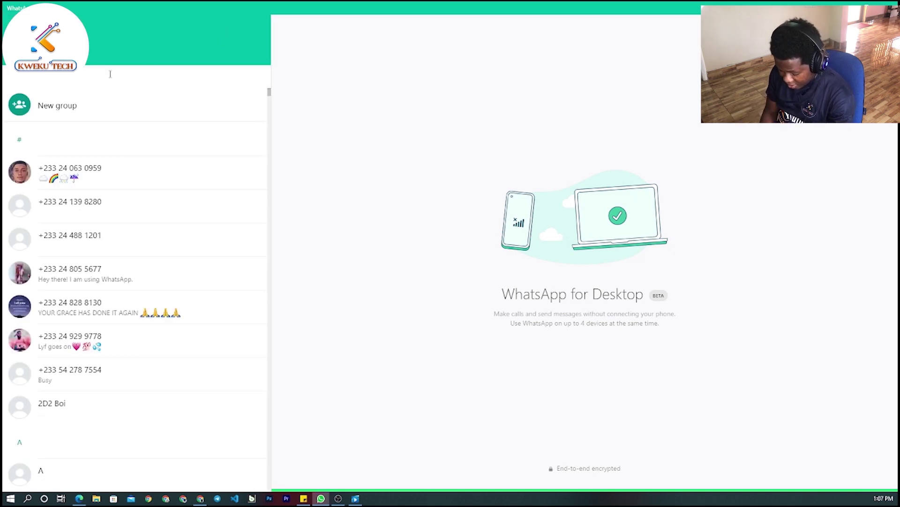
text(king)
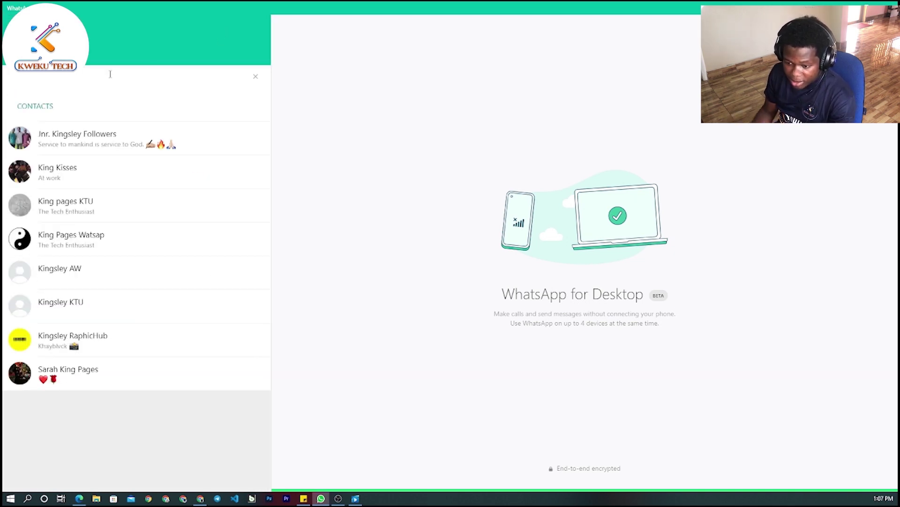
click(79, 237)
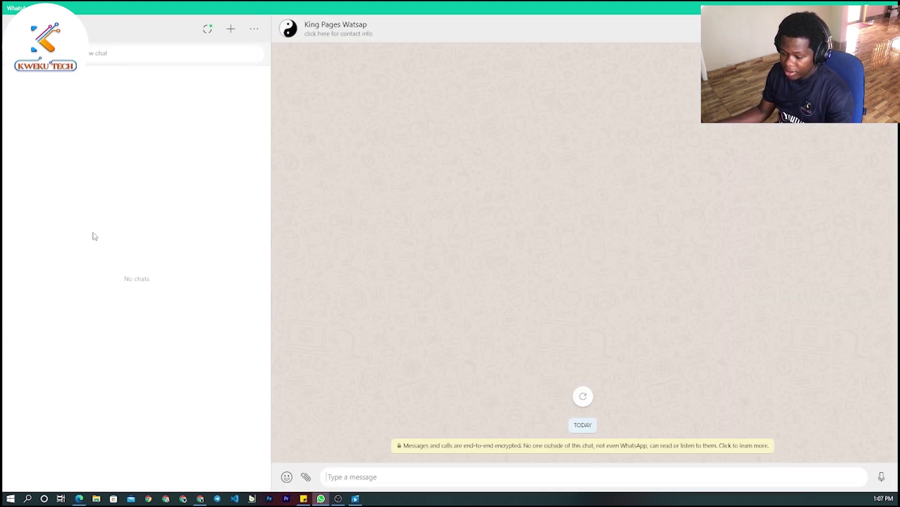
click(336, 474)
text(H)
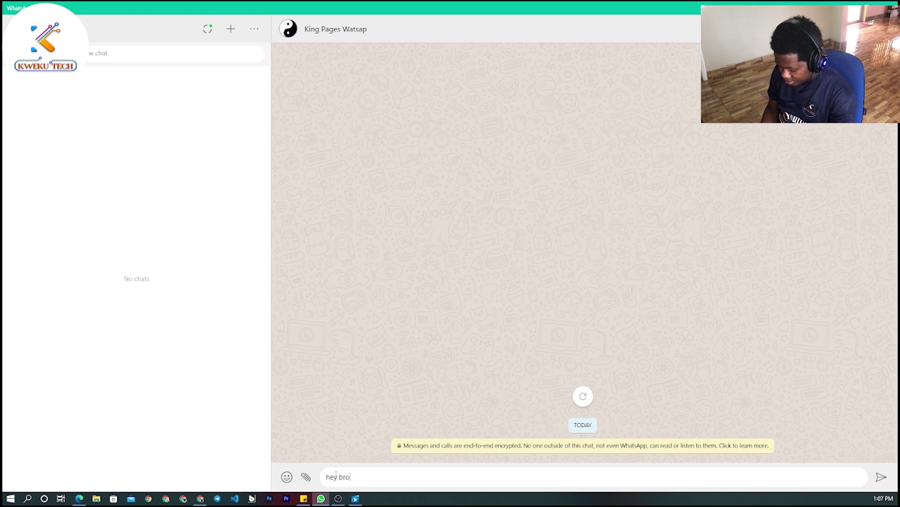
key(Return)
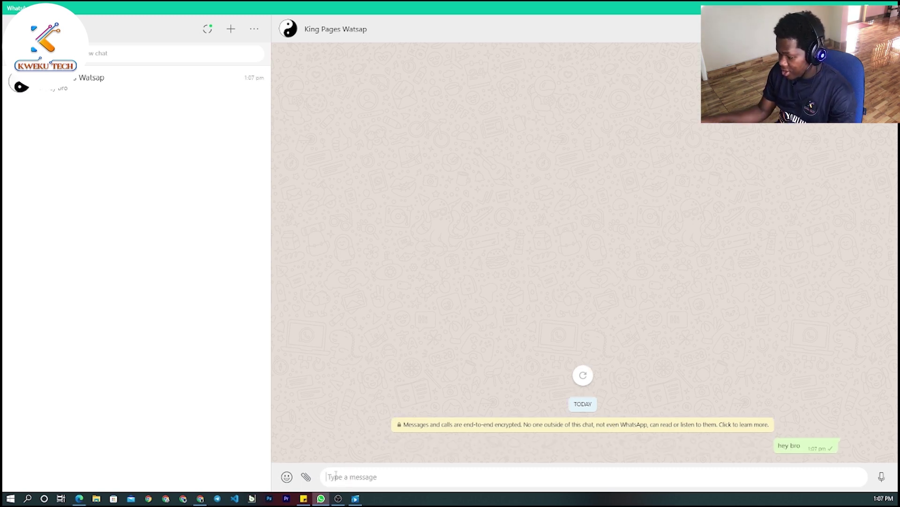
mouse_move(795, 445)
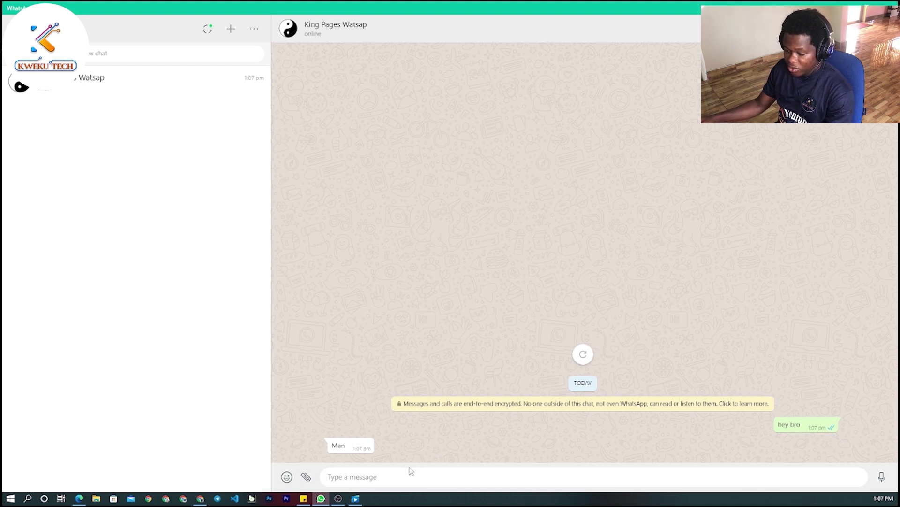
Relink WhatsApp Desktop to the Android phone via QR code and let it sync
mouse_move(347, 454)
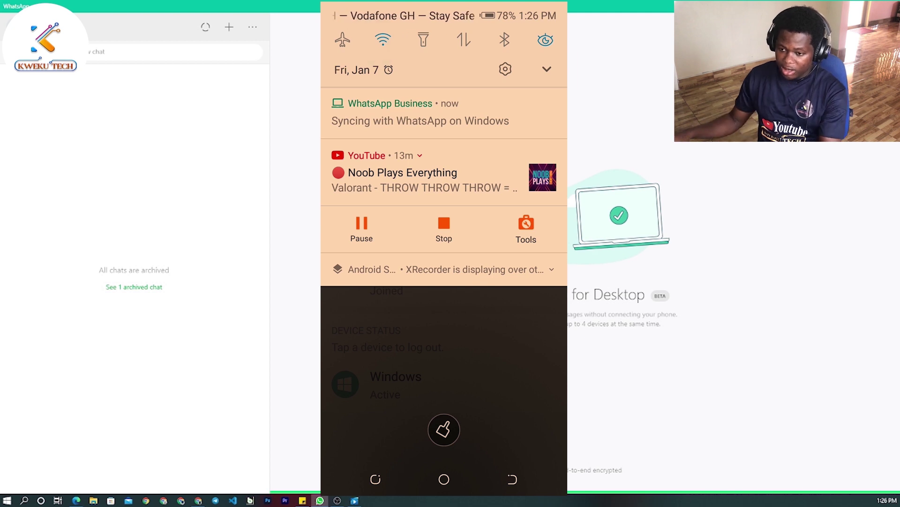
Start a new chat with the contact found by searching 'mod' and send 'Hey'
click(230, 29)
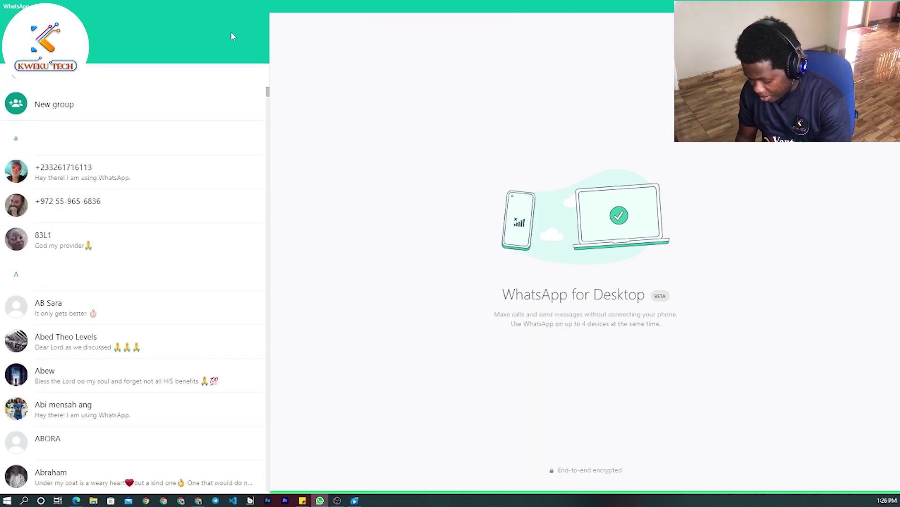
text(mo)
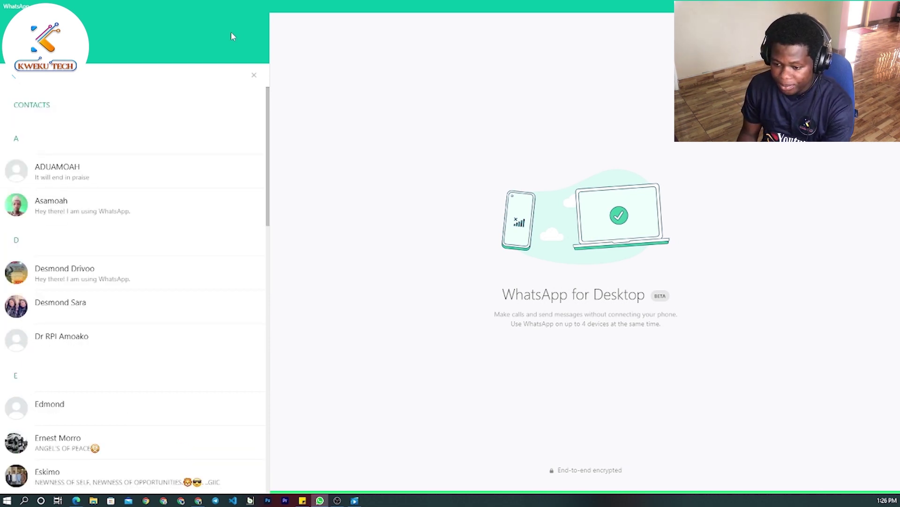
text(r)
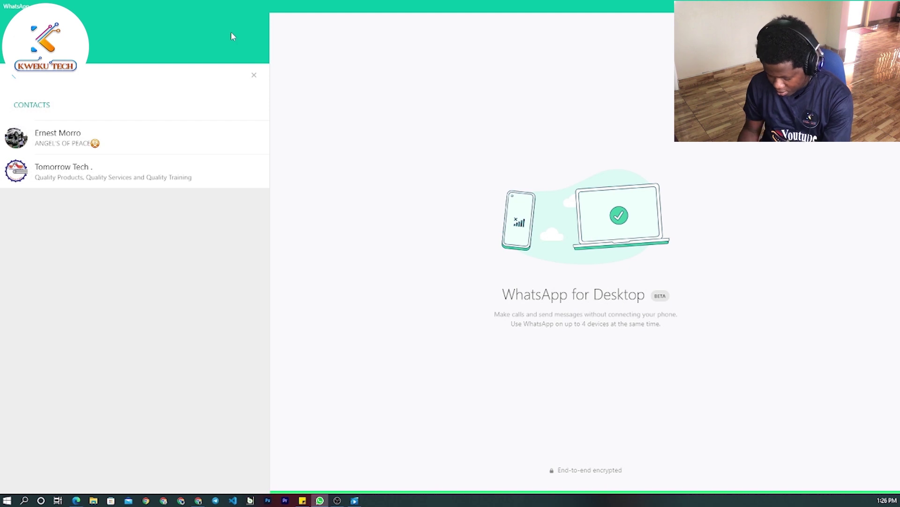
key(BackSpace)
text(d)
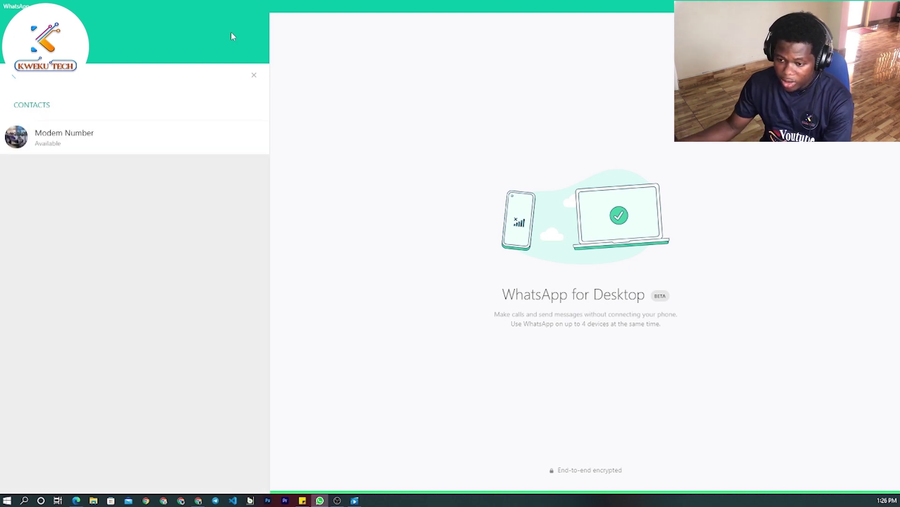
click(54, 140)
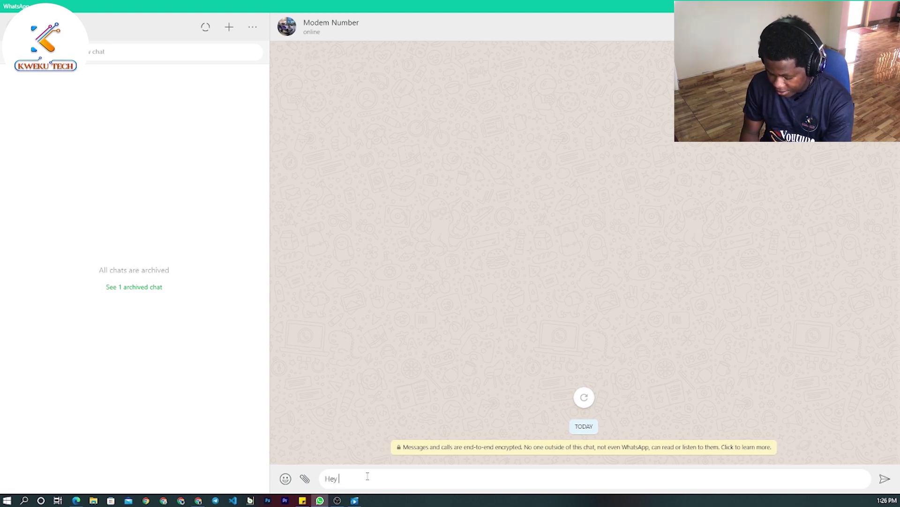
key(Return)
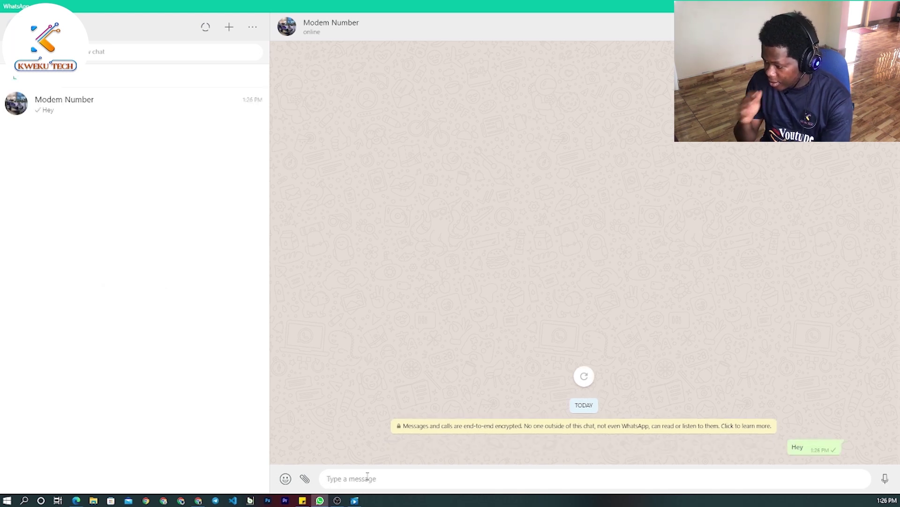